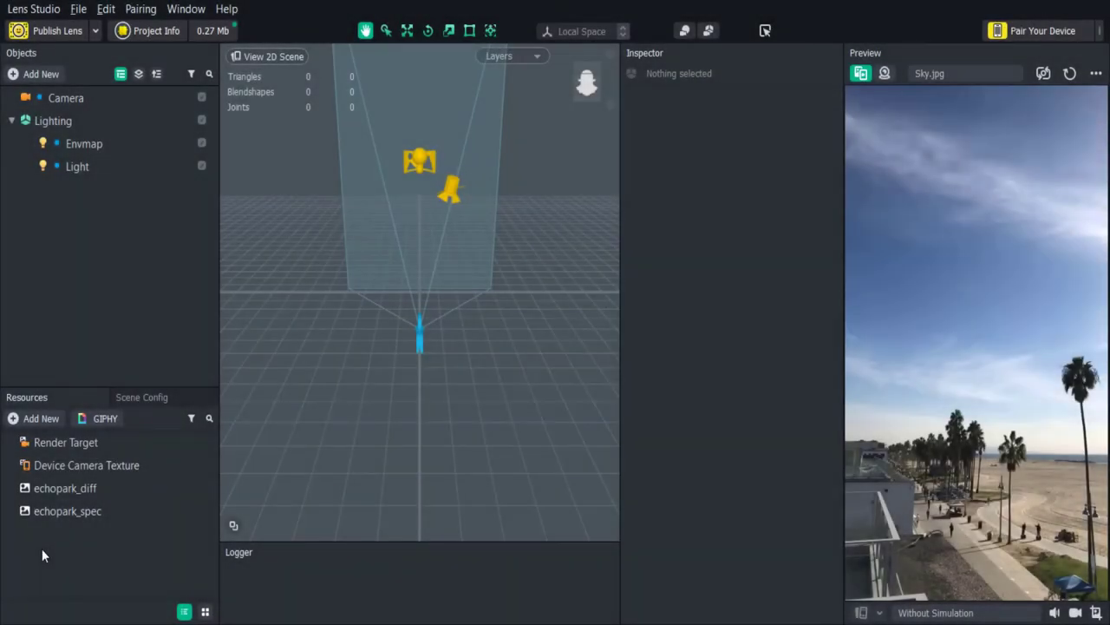
Start a 2D Animation From Files import with all the Walk_ PNG frames selected.
left_click(41, 419)
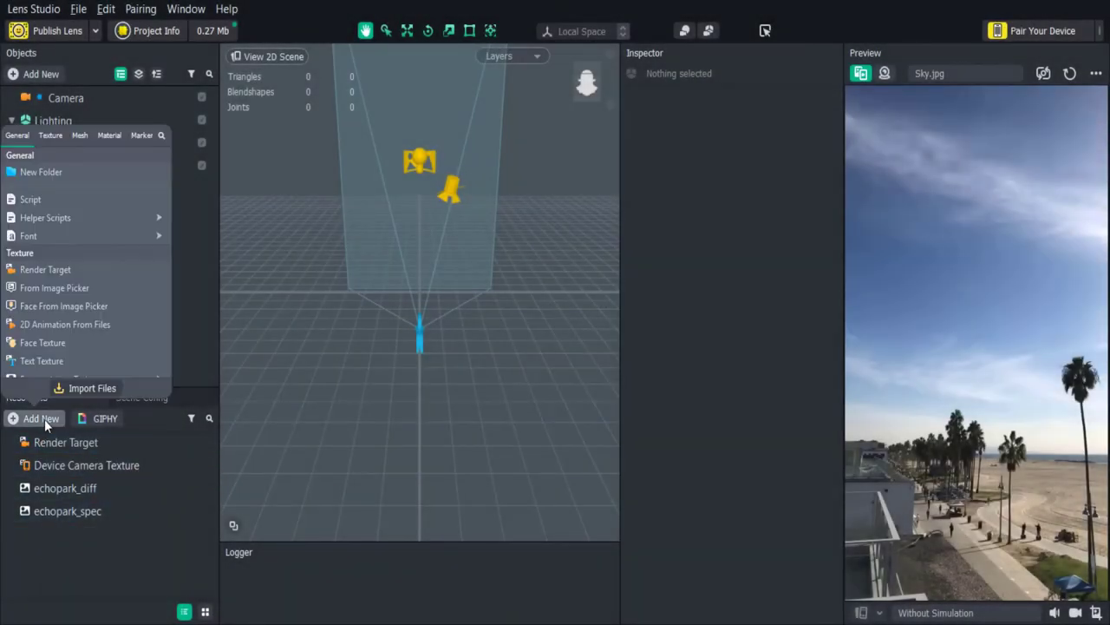
left_click(59, 323)
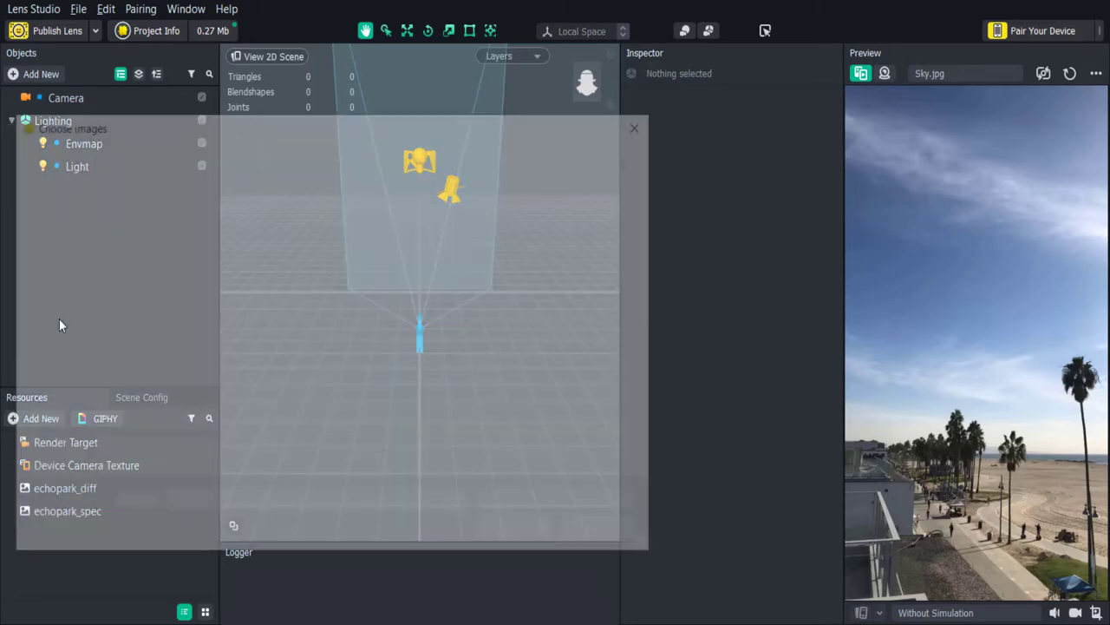
left_click(210, 276)
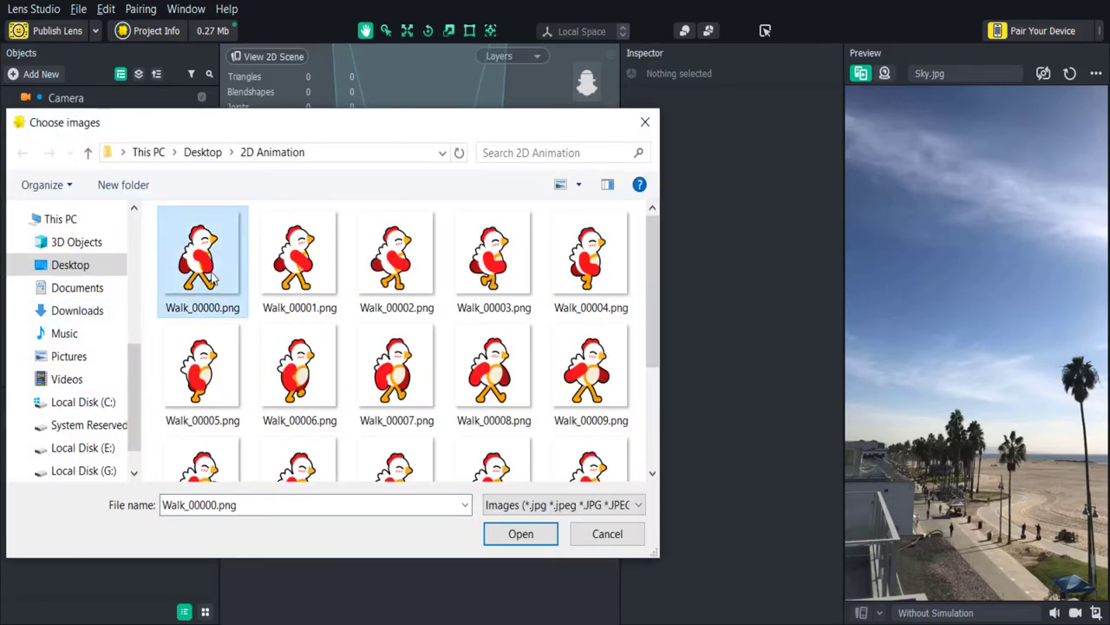
key("ctrl+a")
key("Return")
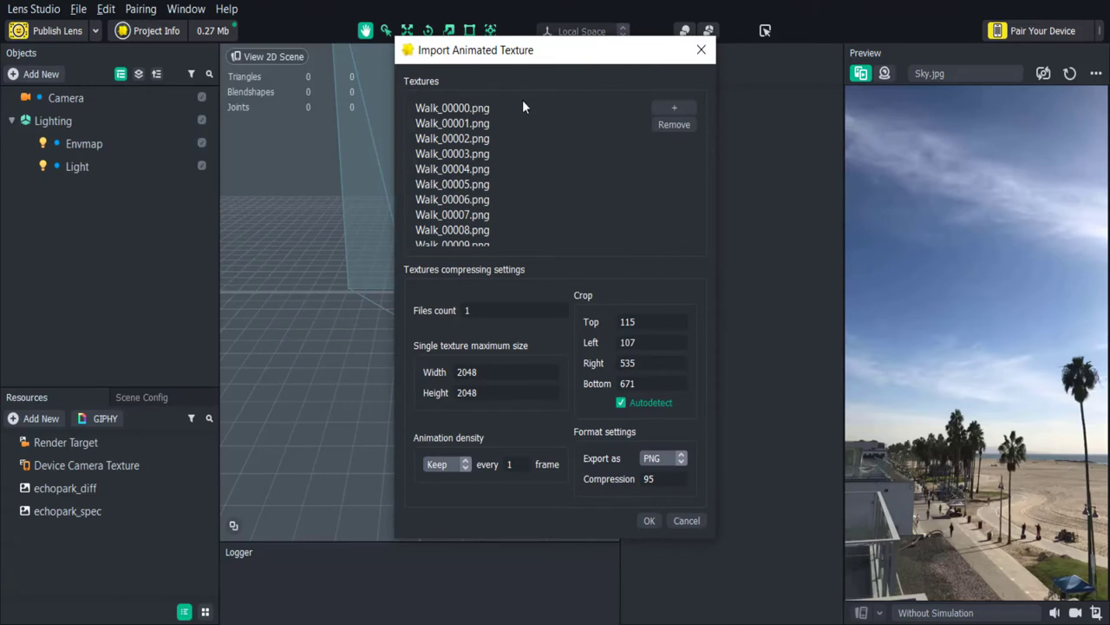
Select the first frame in the textures list and try files count values 1 and 2.
scroll(498, 160, "down", 3)
scroll(498, 180, "up", 3)
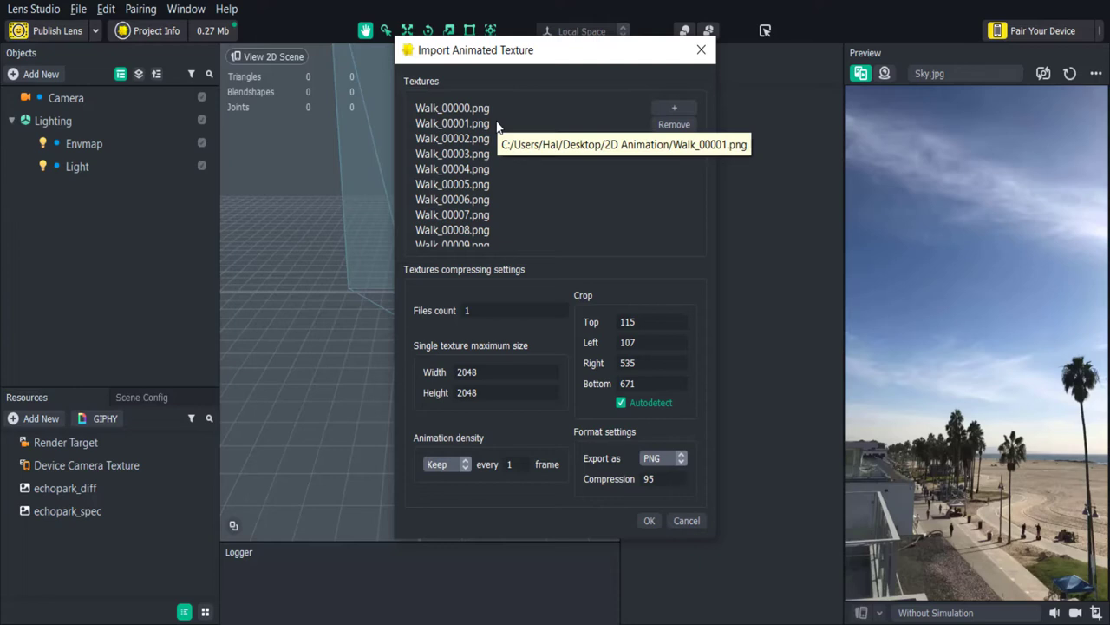
scroll(615, 157, "down", 3)
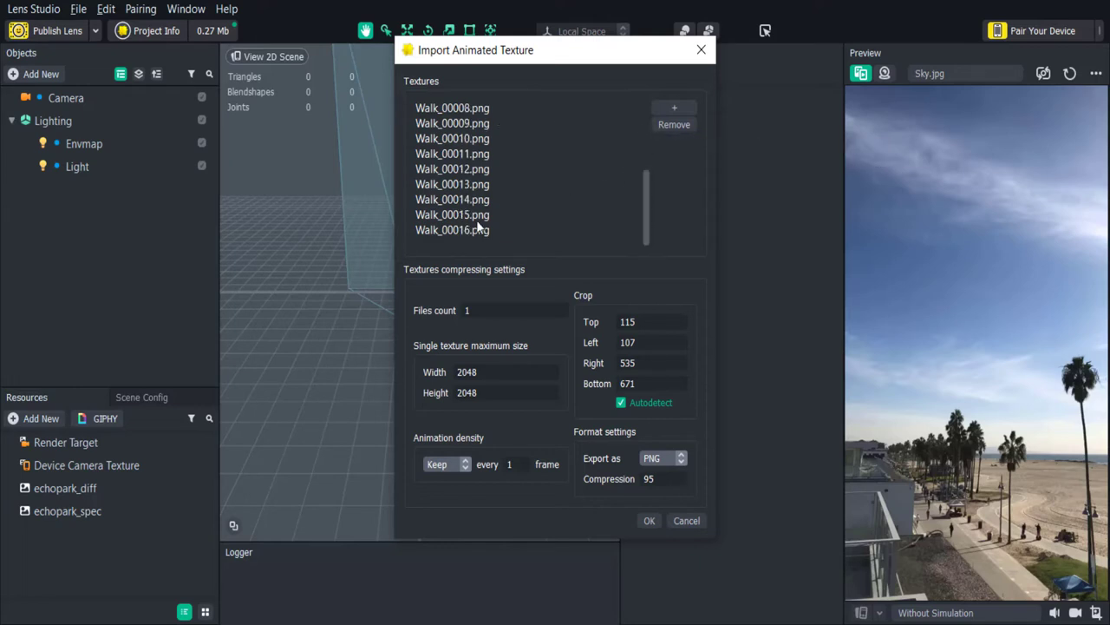
scroll(496, 154, "up", 3)
left_click(507, 109)
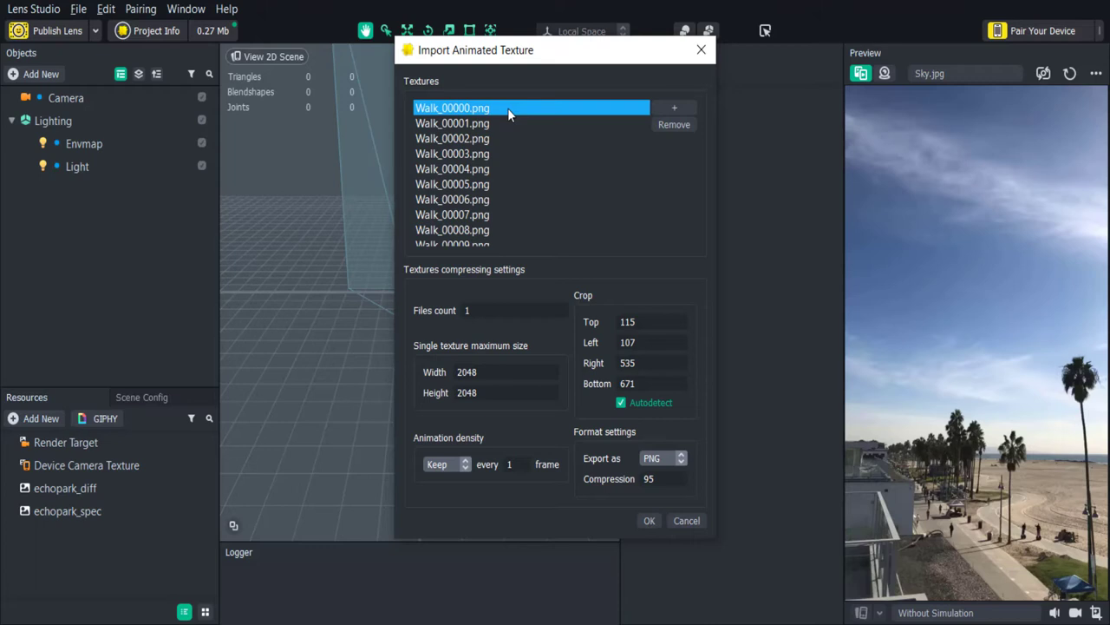
double_click(476, 310)
type("1")
double_click(472, 310)
type("2")
scroll(485, 314, "up", 1)
Set files count to 1, leaving width, height and Autodetect cropping unchanged.
left_click(485, 313)
key("BackSpace")
type("1")
double_click(467, 371)
left_click_drag(491, 395, 457, 395)
left_click(499, 375)
left_click(620, 403)
left_click(622, 403)
Switch animation density to removing frames and back to Keep every 1 frame; leave compression unchanged.
left_click(462, 465)
left_click(455, 478)
key("Tab")
left_click(461, 468)
left_click(447, 450)
left_click_drag(655, 478, 642, 479)
left_click_drag(659, 479, 642, 479)
left_click_drag(661, 481, 629, 485)
Confirm the import and open the animation texture's settings.
left_click(646, 521)
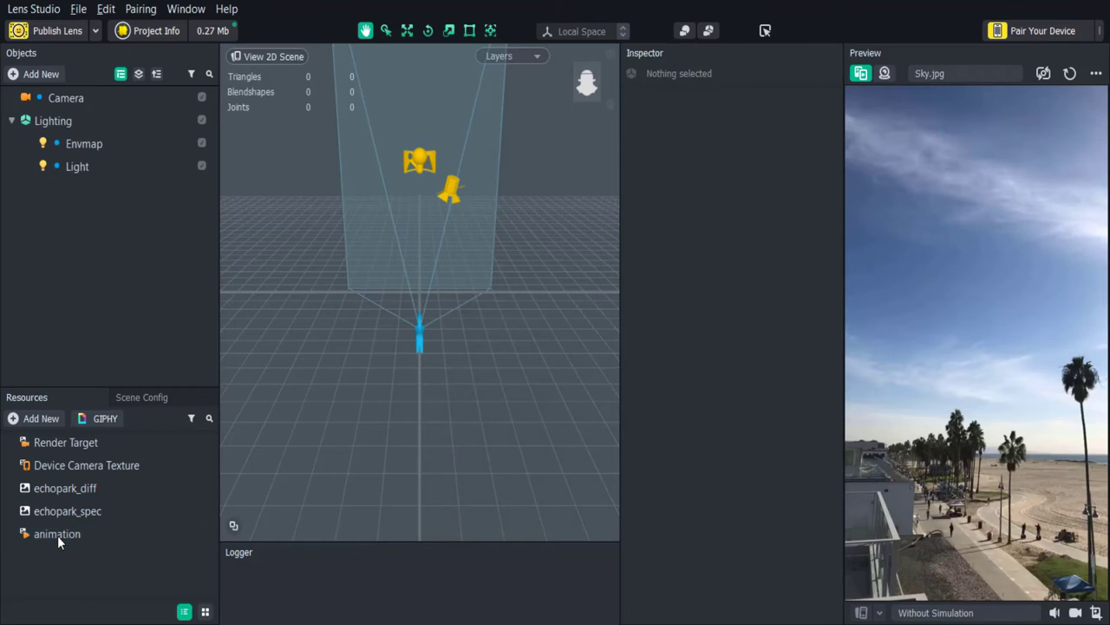
left_click(57, 534)
scroll(675, 366, "down", 2)
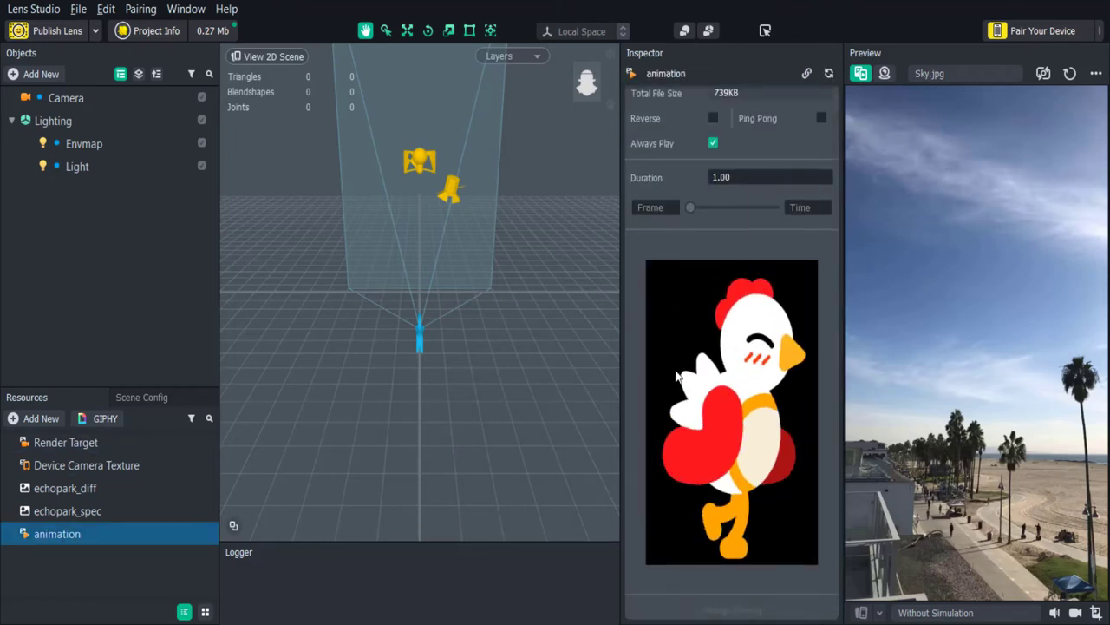
scroll(730, 209, "up", 2)
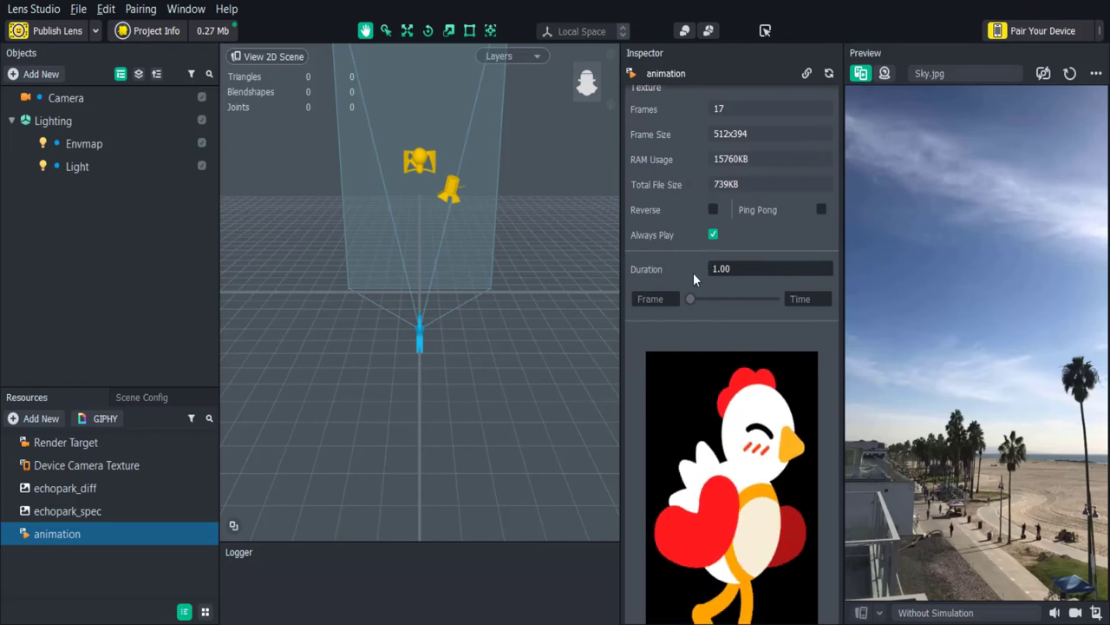
scroll(701, 322, "down", 1)
Try durations of 2 and 0.5, then set the animation duration to 1.
left_click(755, 223)
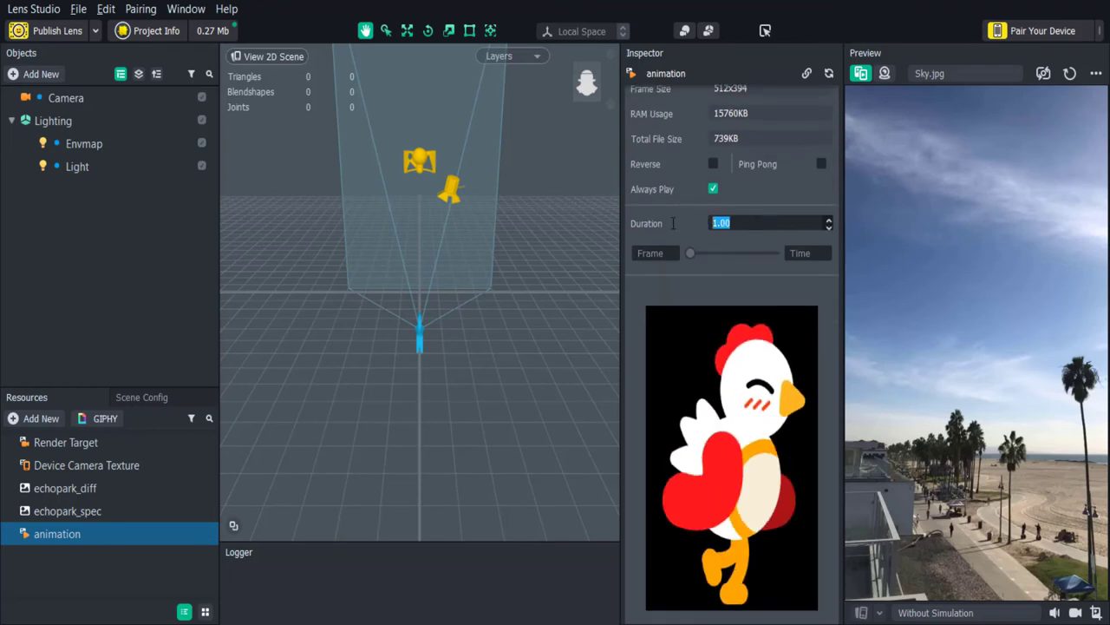
type("2")
key("Return")
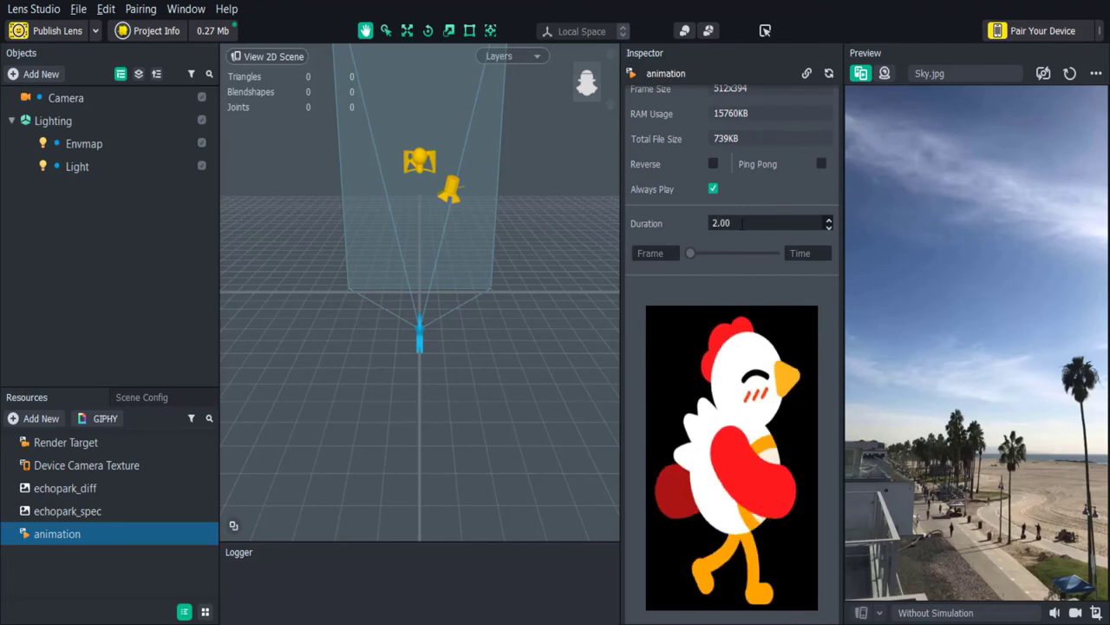
left_click(756, 223)
type(".5")
key("Return")
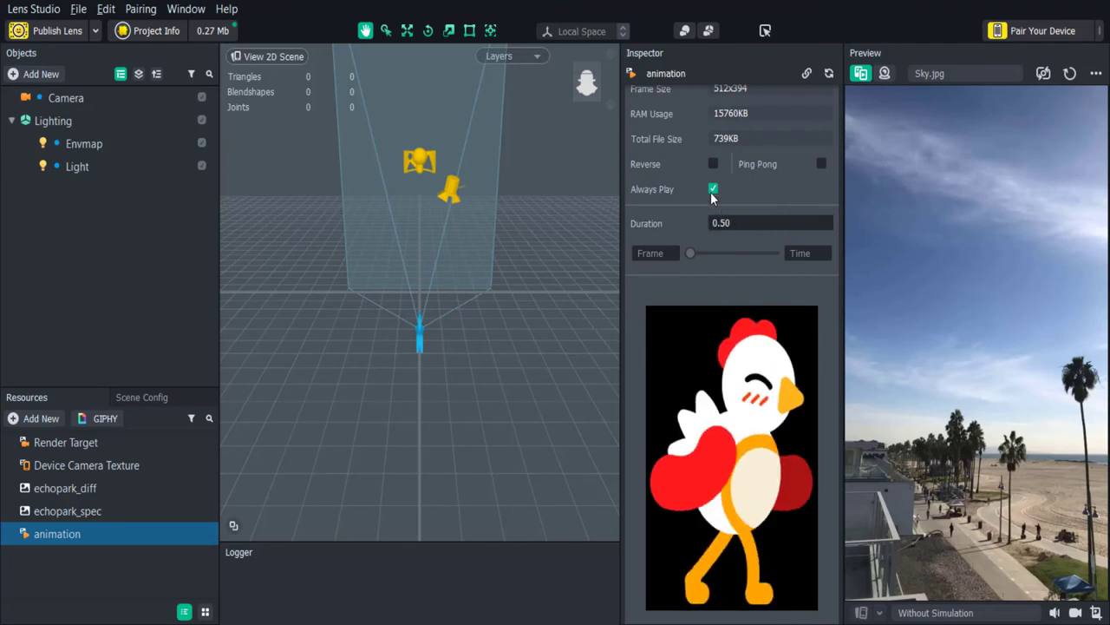
key("BackSpace")
key("BackSpace")
key("BackSpace")
key("BackSpace")
type("1")
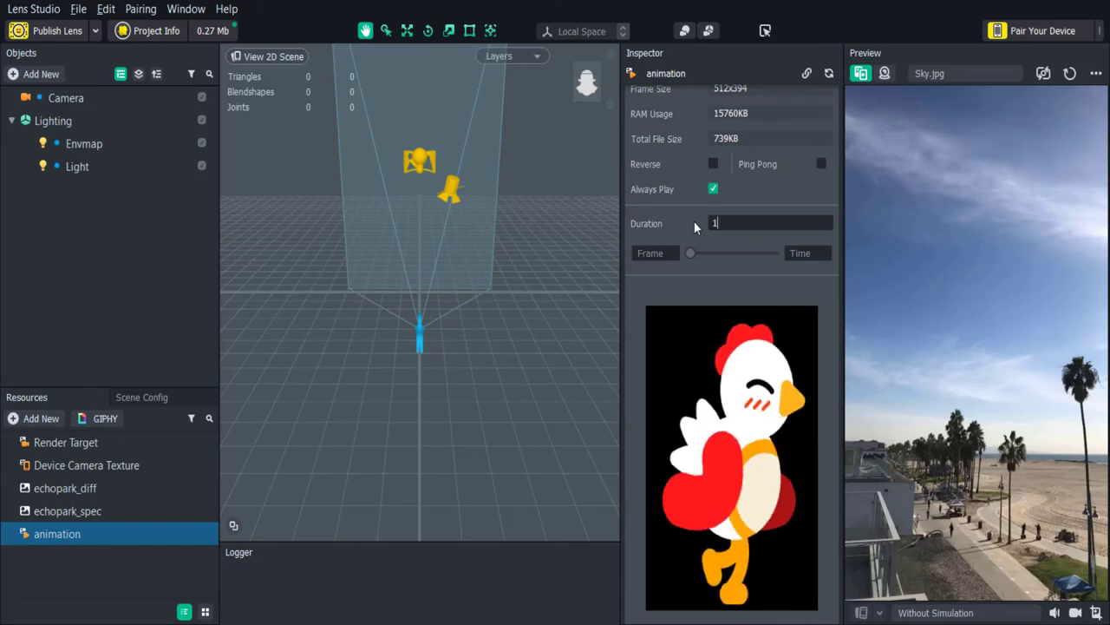
key("Return")
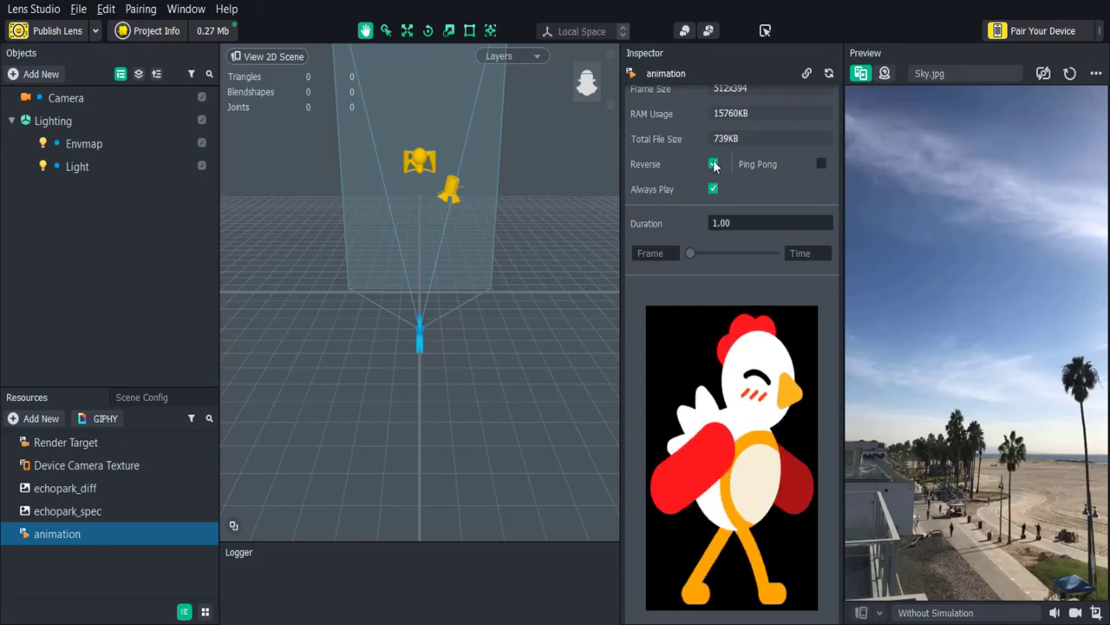
Leave Reverse and Ping Pong off and uncheck Always Play.
left_click(713, 163)
left_click(821, 163)
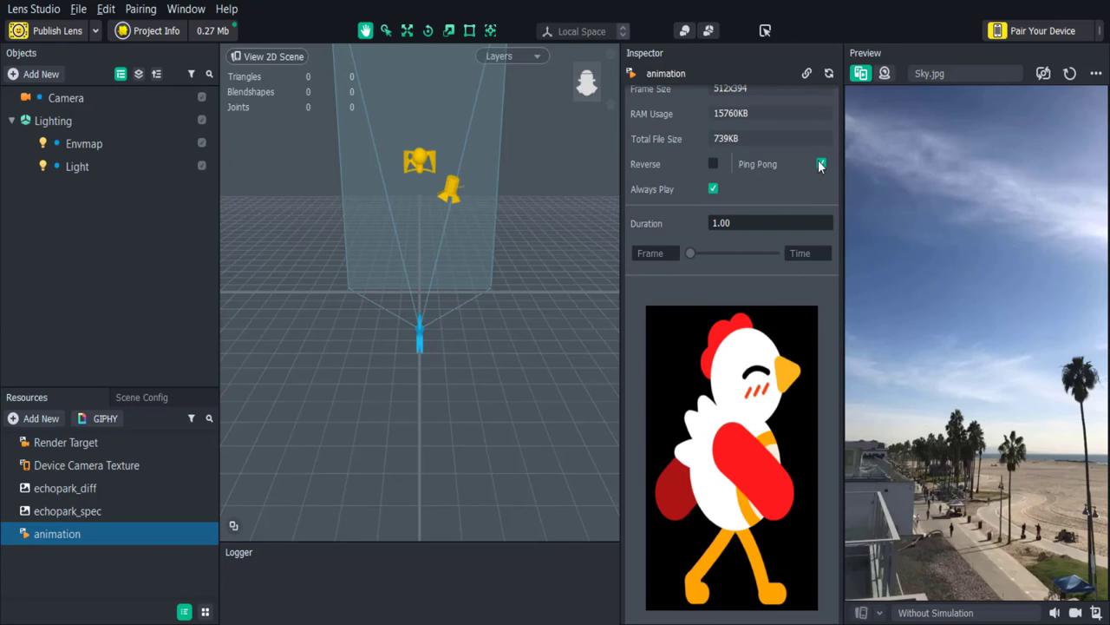
left_click(821, 164)
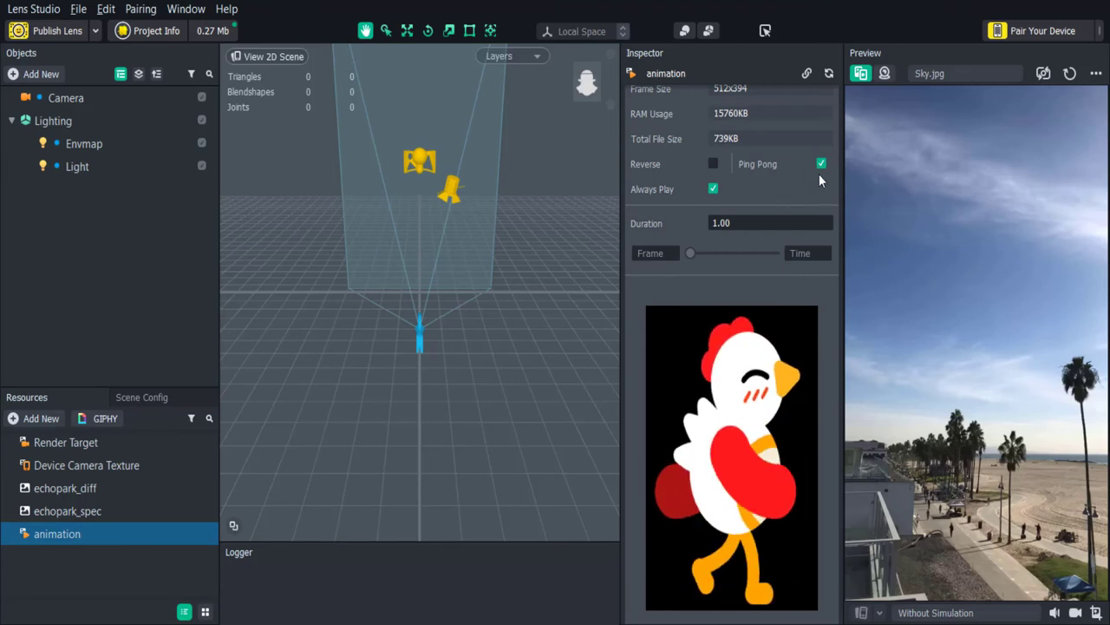
left_click(712, 188)
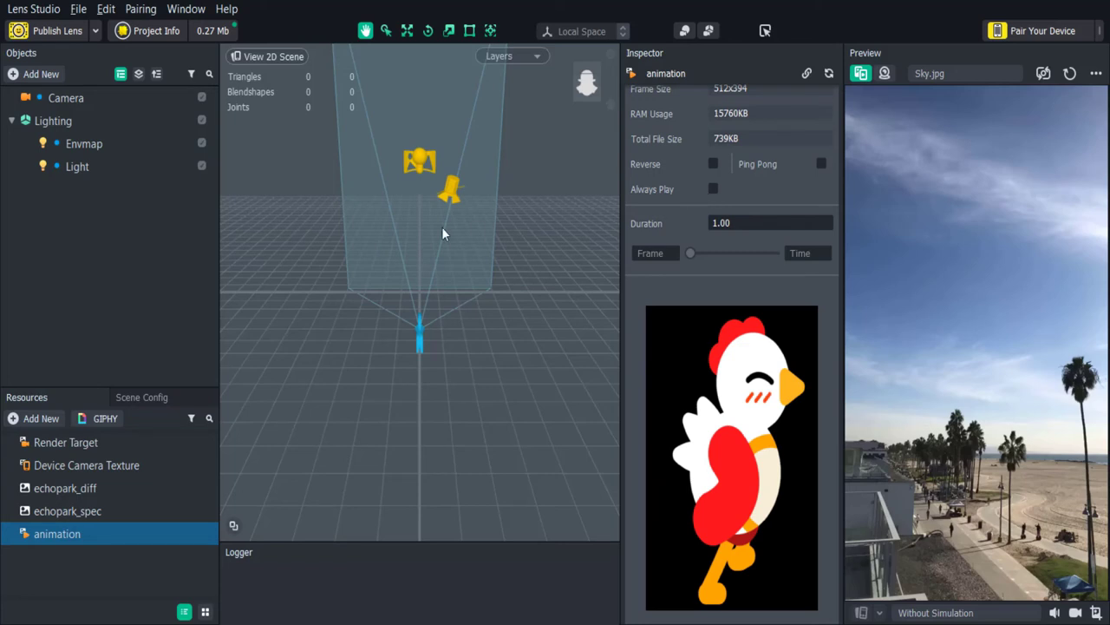
Add a Screen Image and assign the animation texture to its Texture field.
left_click(47, 80)
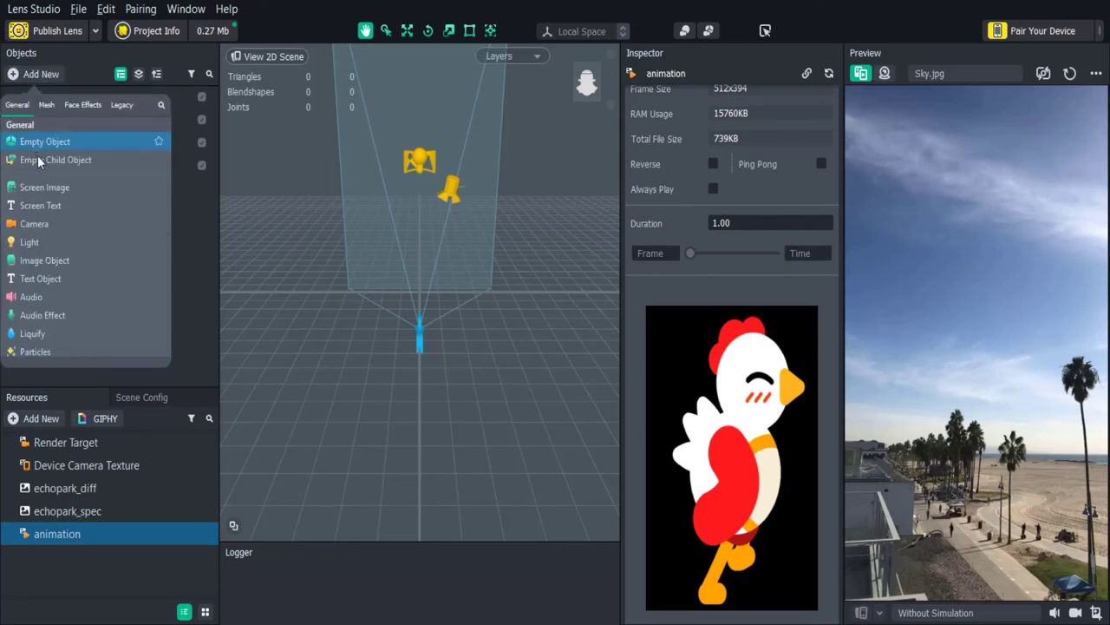
left_click(56, 187)
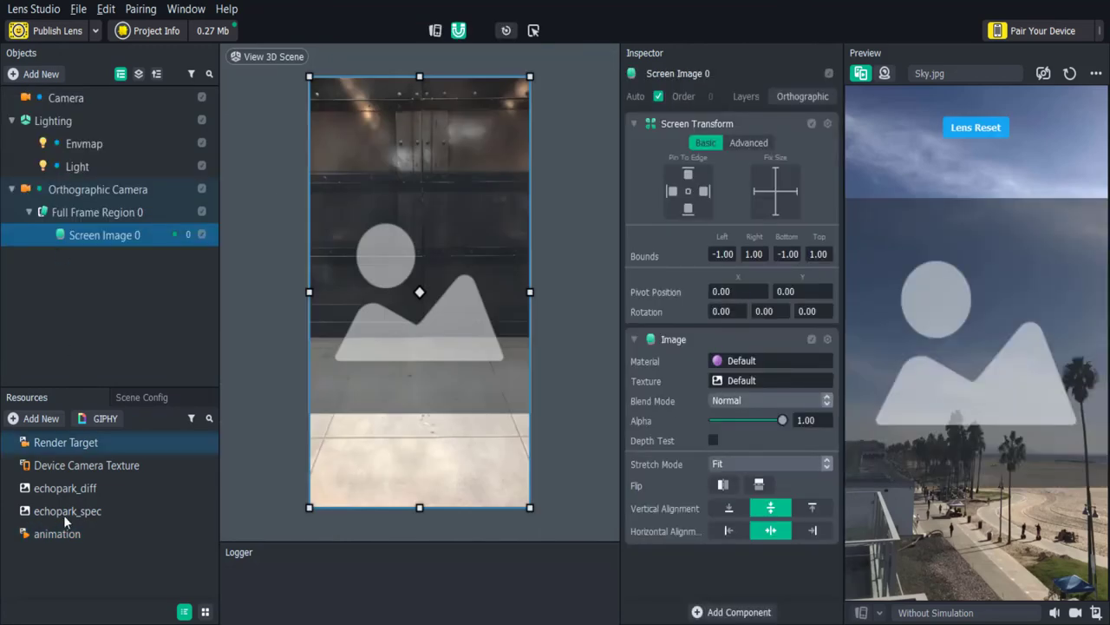
left_click_drag(57, 533, 726, 382)
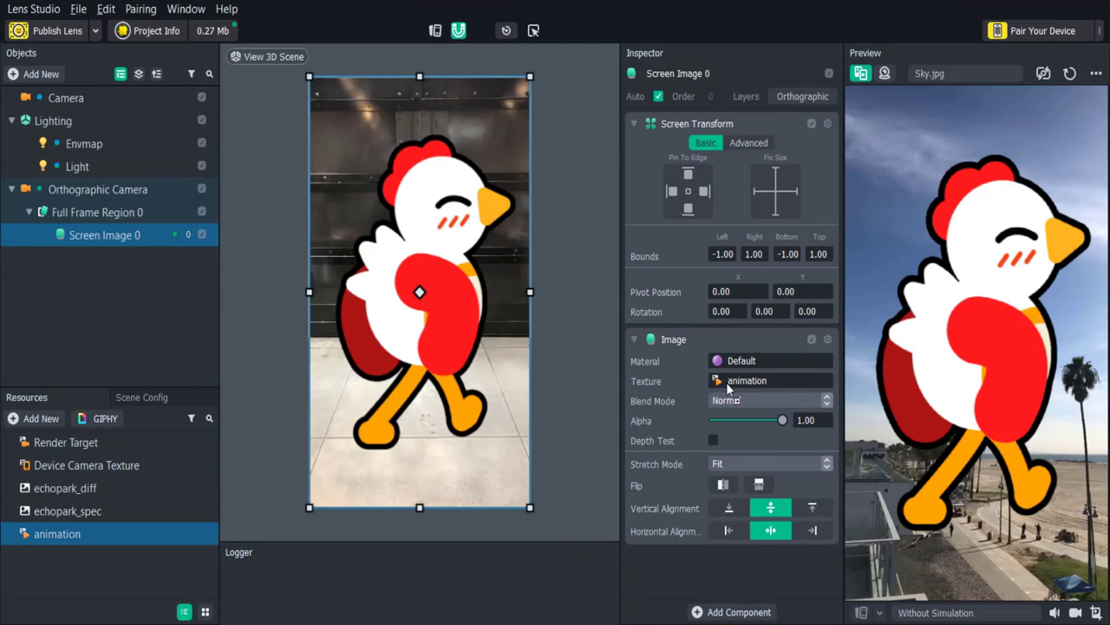
left_click(604, 370)
Add a Behavior helper script with Response Type set to Animate Image.
left_click(43, 74)
mouse_move(163, 276)
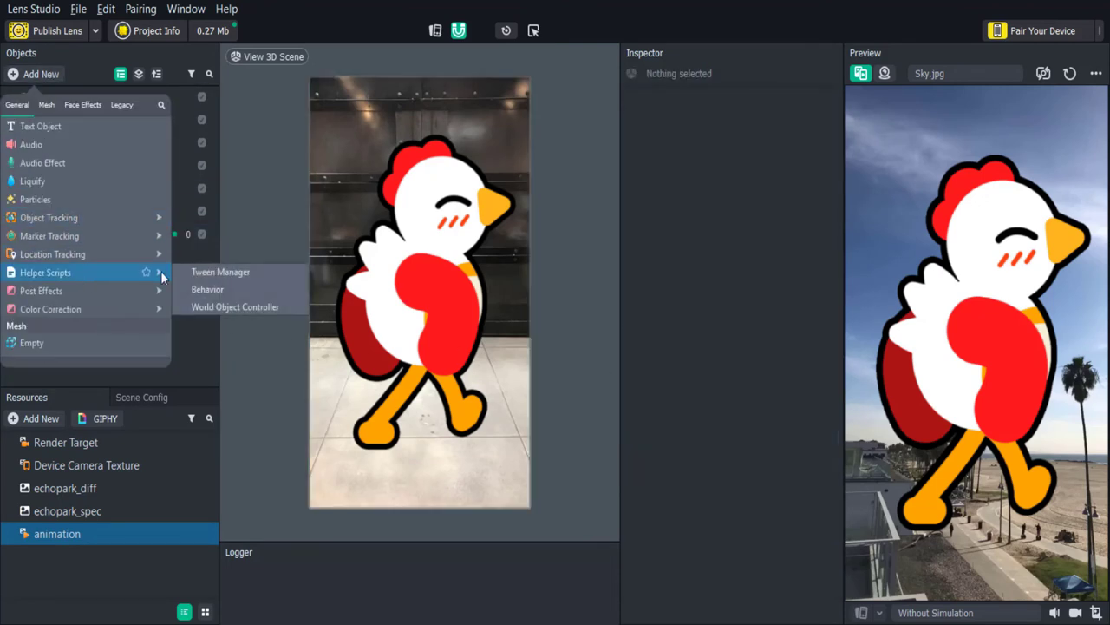
left_click(208, 289)
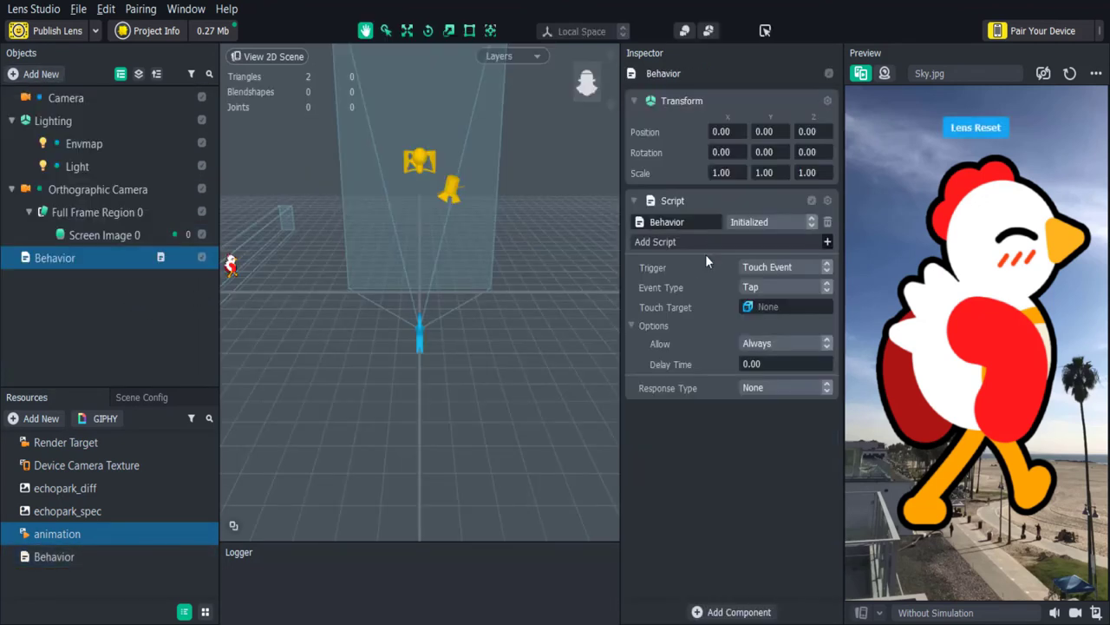
left_click(777, 388)
left_click(779, 399)
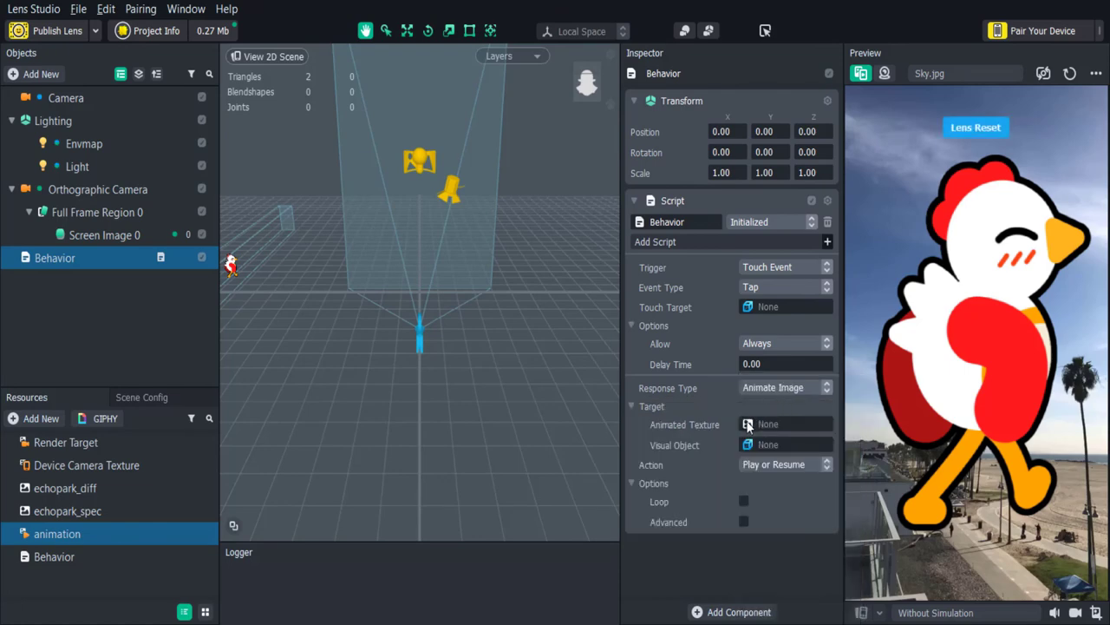
Set the Behavior's Animated Texture to animation and Visual Object to Screen Image 0.
left_click(748, 425)
double_click(475, 157)
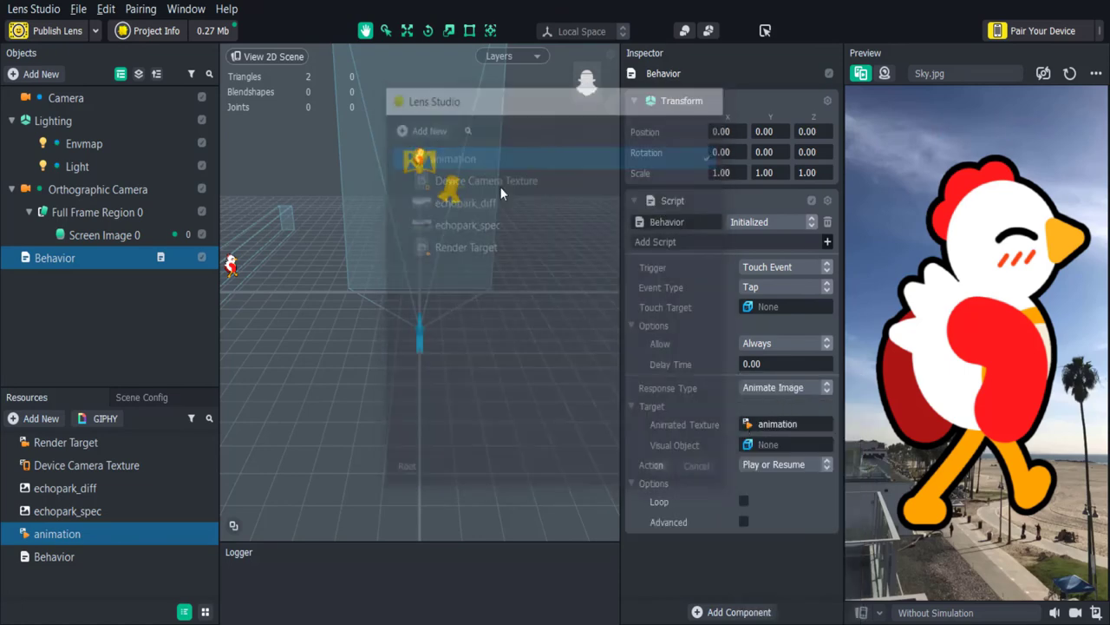
left_click(779, 441)
left_click(400, 155)
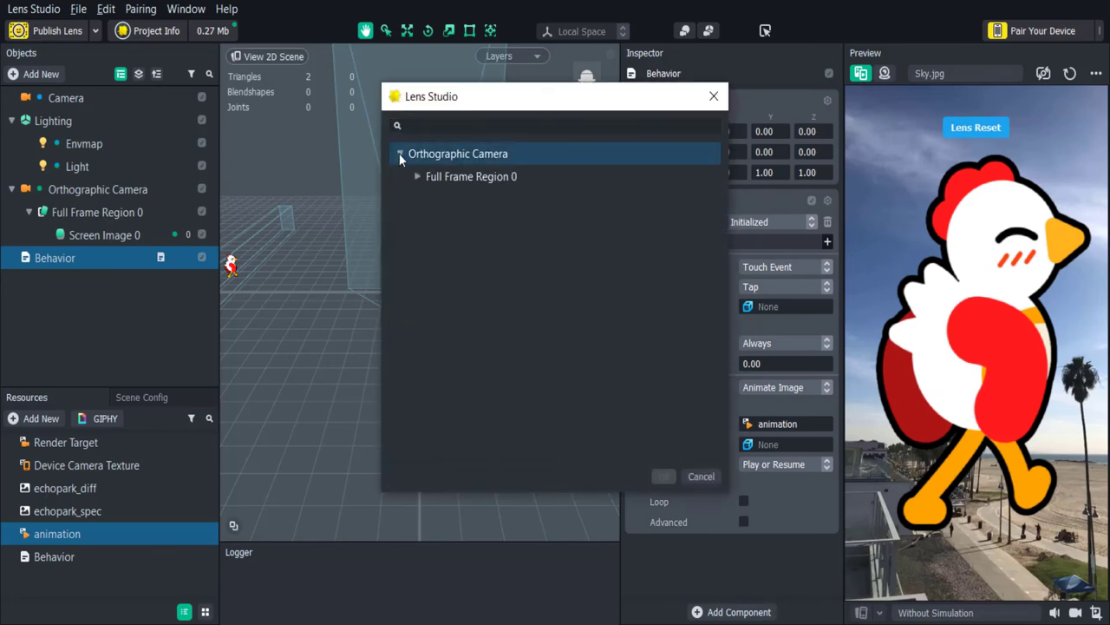
left_click(417, 176)
double_click(484, 206)
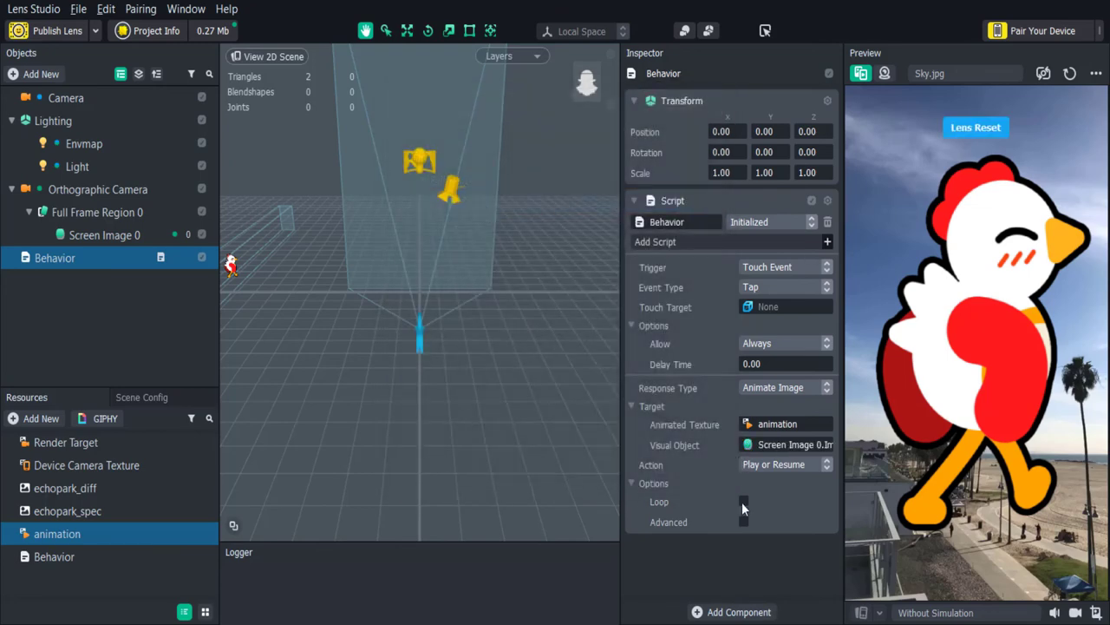